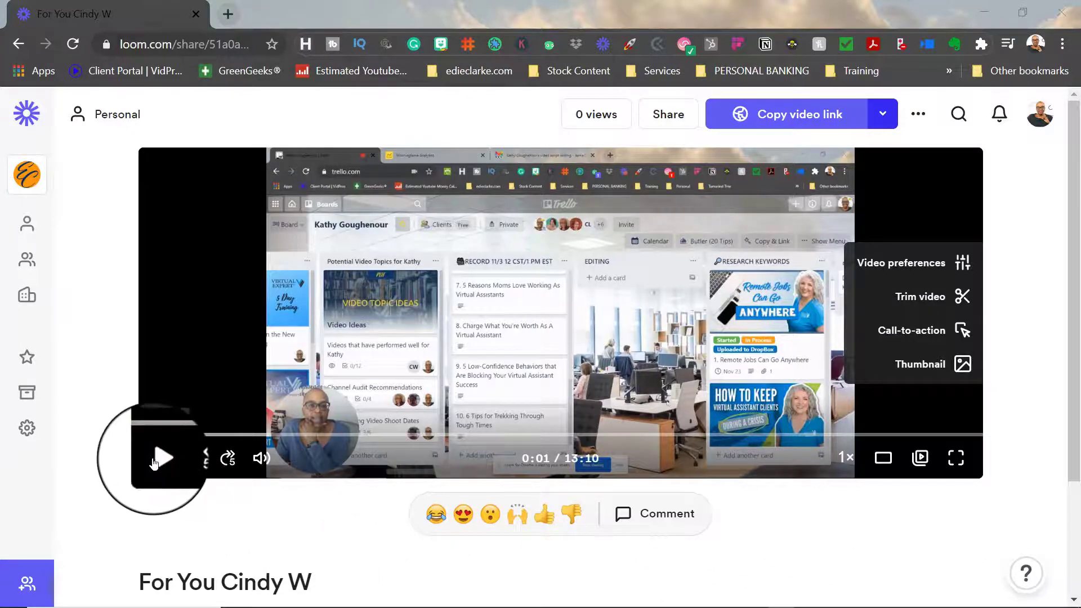
Play the video and post the comment 'How did you do this?' pinned at 0:18.
{"action": "left_click", "coordinate": [153, 462]}
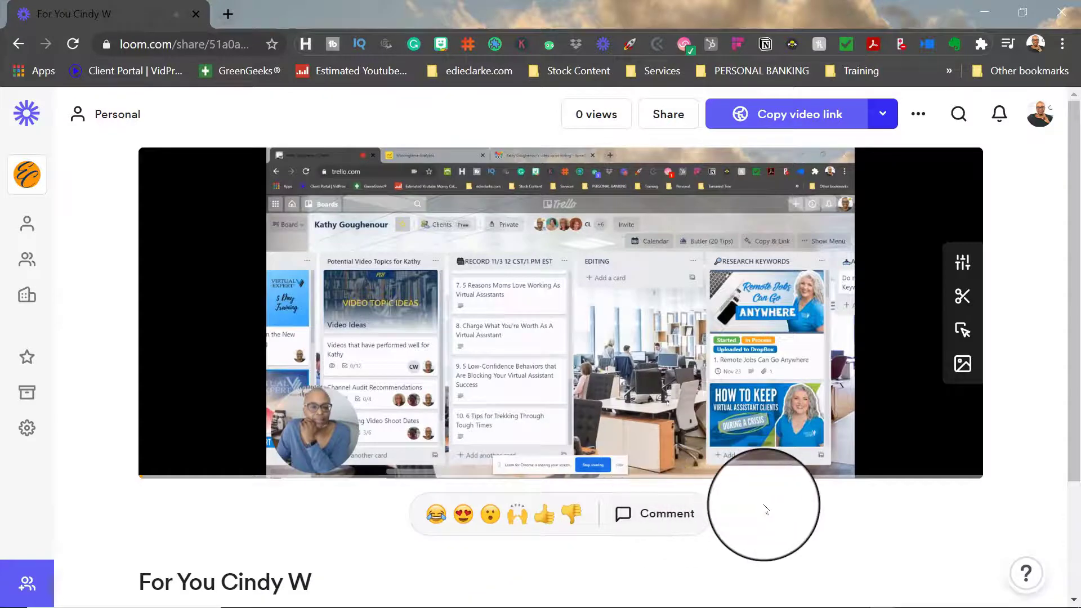
{"action": "mouse_move", "coordinate": [178, 475]}
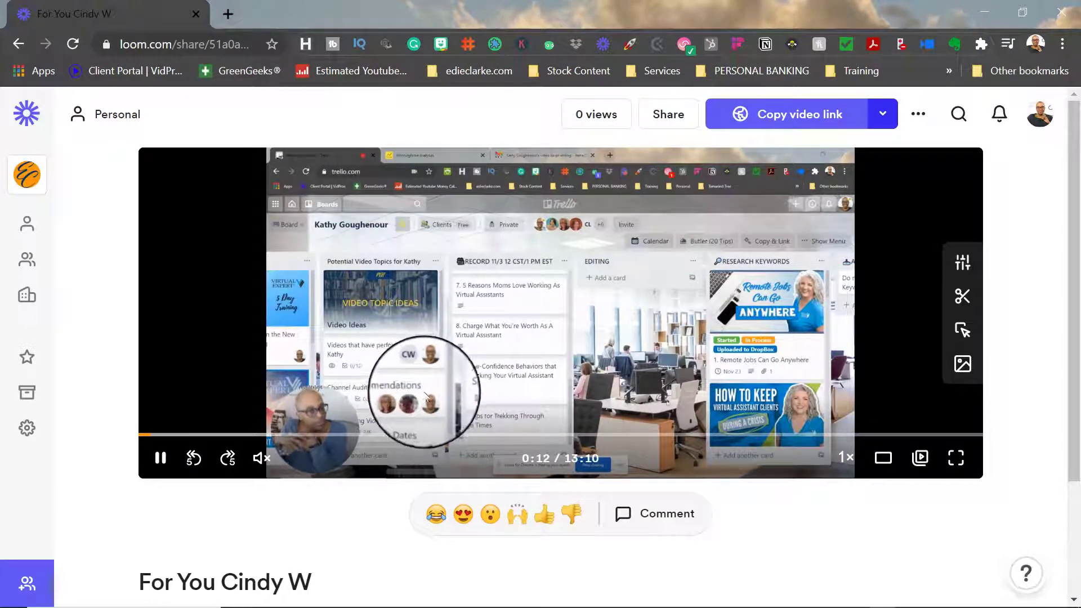
{"action": "left_click", "coordinate": [639, 524]}
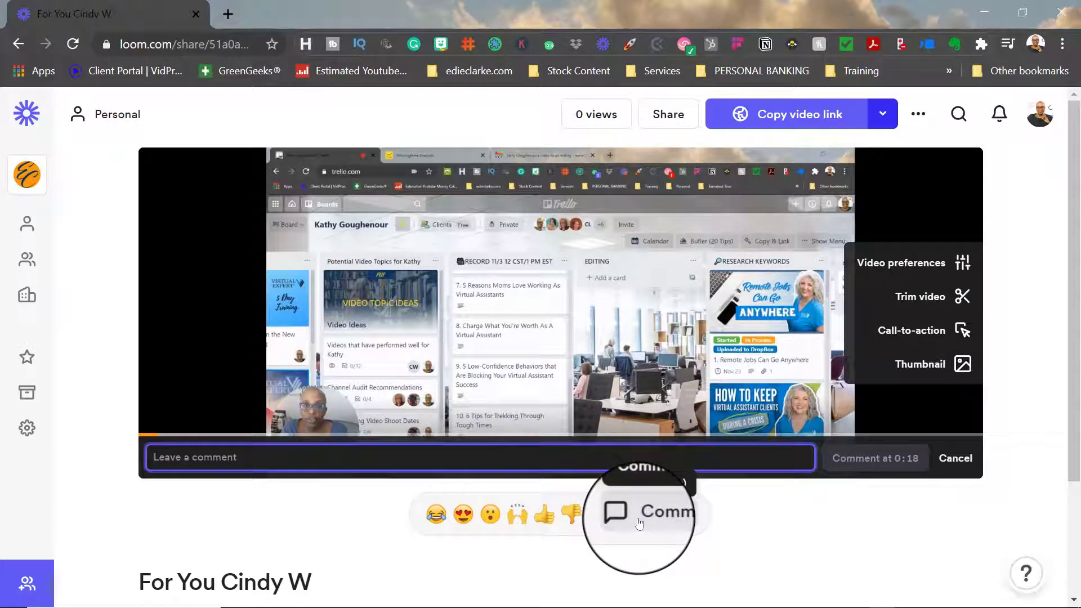
{"action": "type", "text": "How di"}
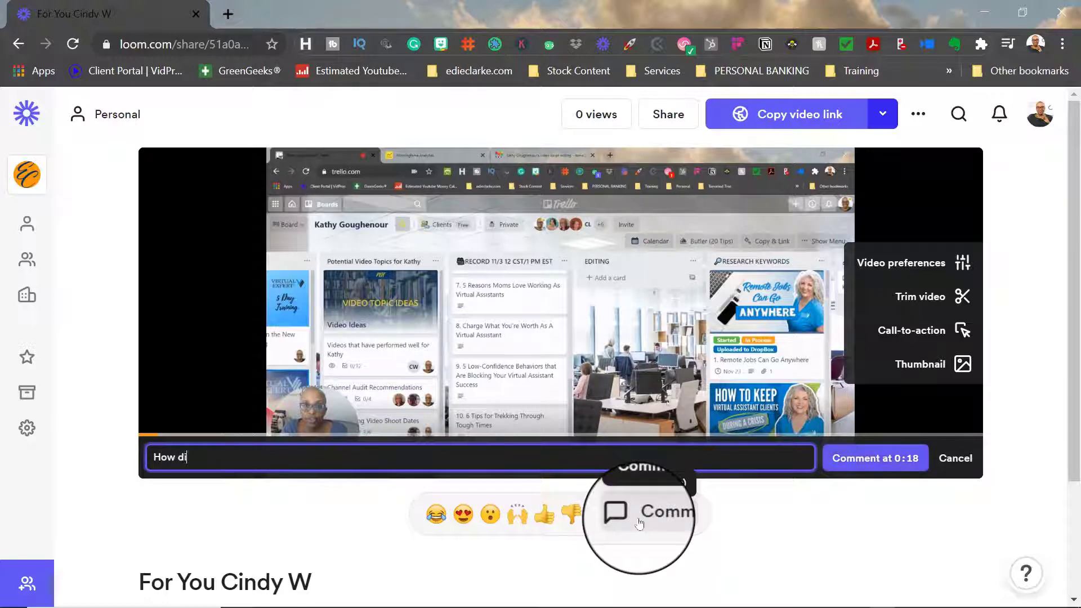
{"action": "type", "text": "d you do this?"}
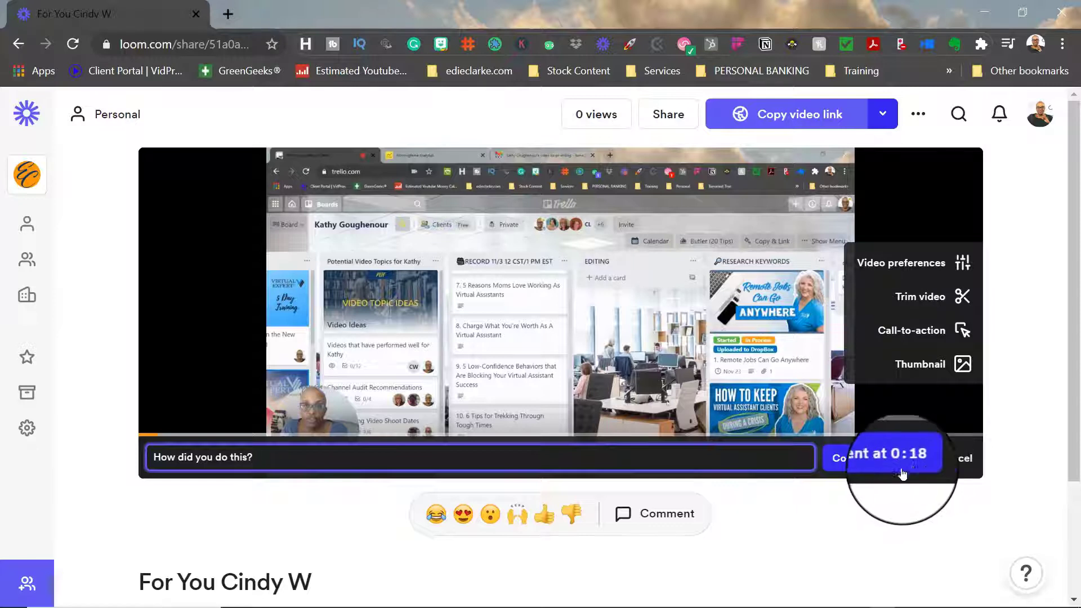
{"action": "left_click", "coordinate": [881, 465]}
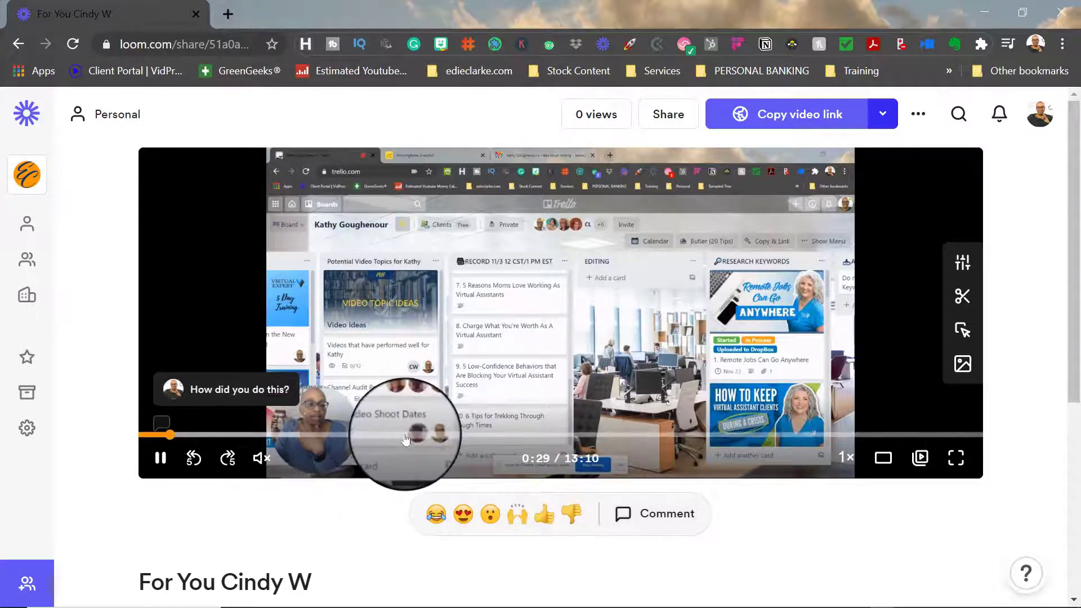
Jump to about 4:10 and post the comment 'Type your comment here!' at 4:11.
{"action": "left_click", "coordinate": [405, 437]}
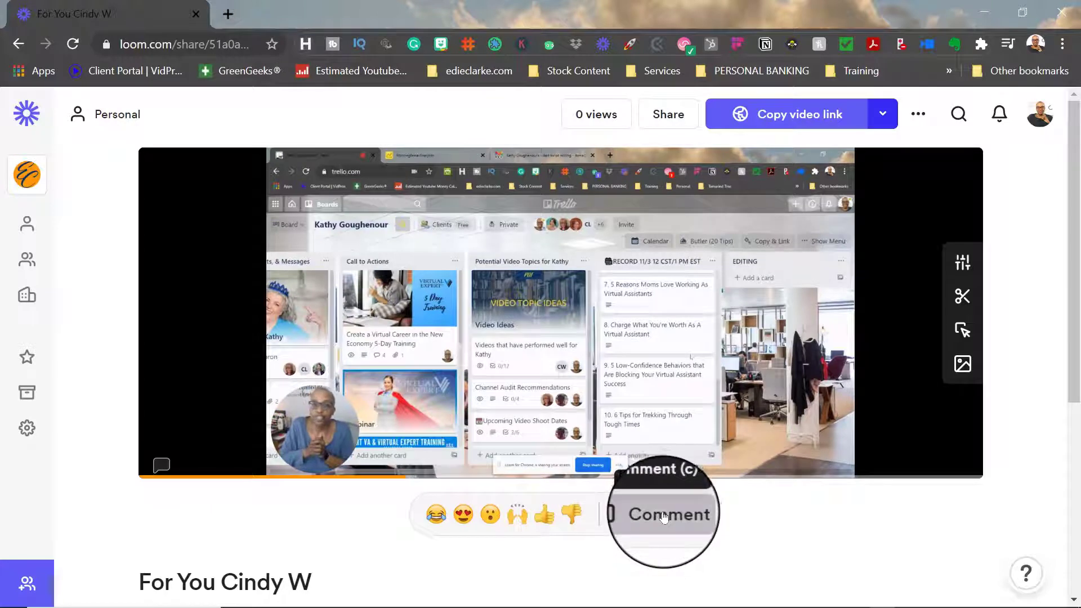
{"action": "left_click", "coordinate": [659, 517]}
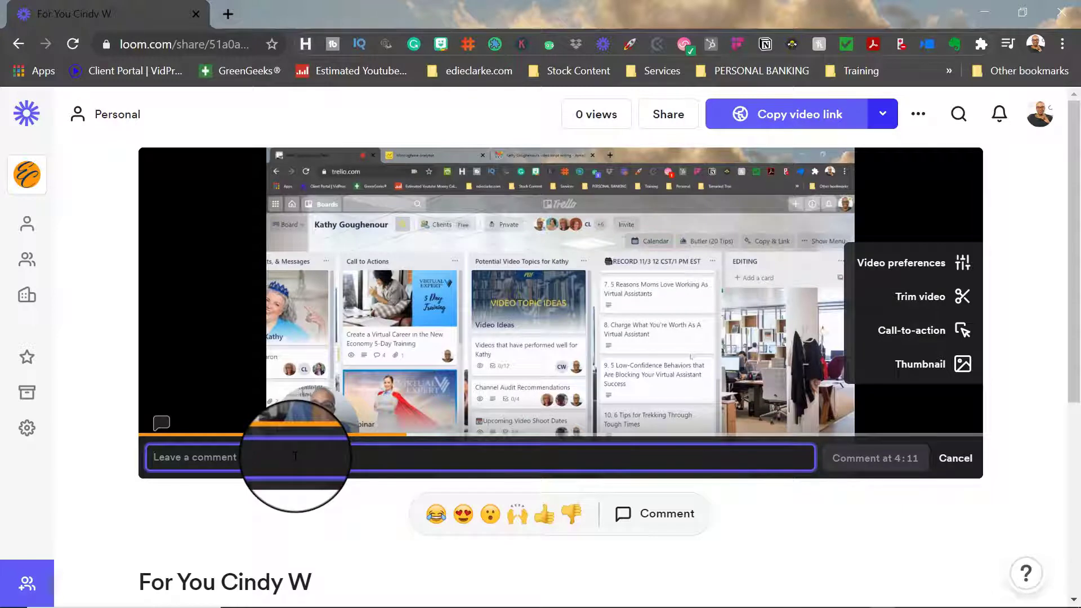
{"action": "type", "text": "Type you"}
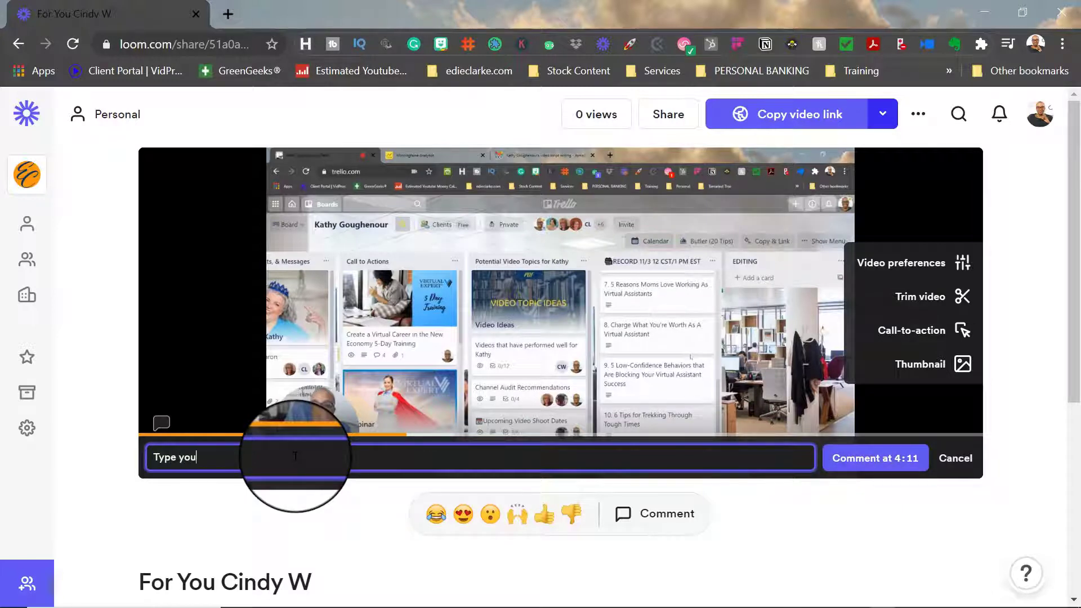
{"action": "type", "text": "r comment here!"}
{"action": "key", "text": "Return"}
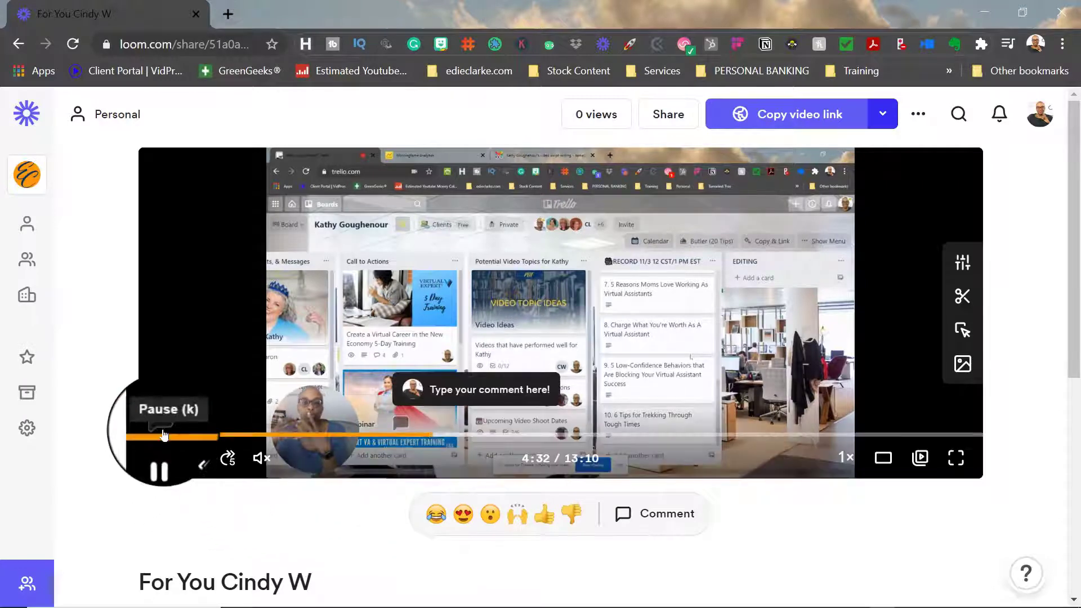
Reply 'Thanks I'll look into that' to the 0:18 'How did you do this?' comment.
{"action": "mouse_move", "coordinate": [161, 423]}
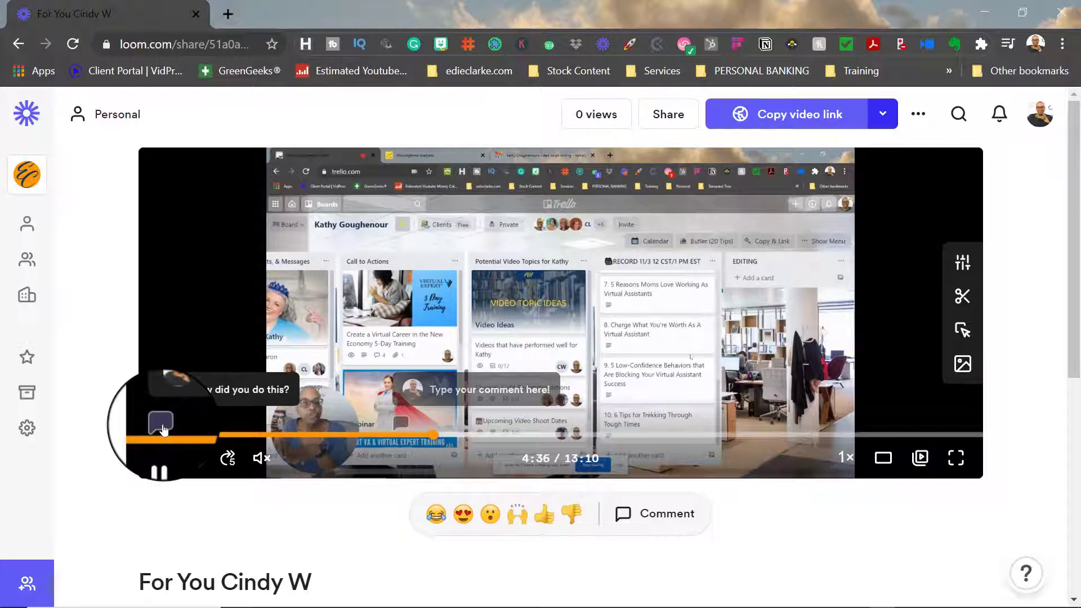
{"action": "left_click", "coordinate": [162, 425]}
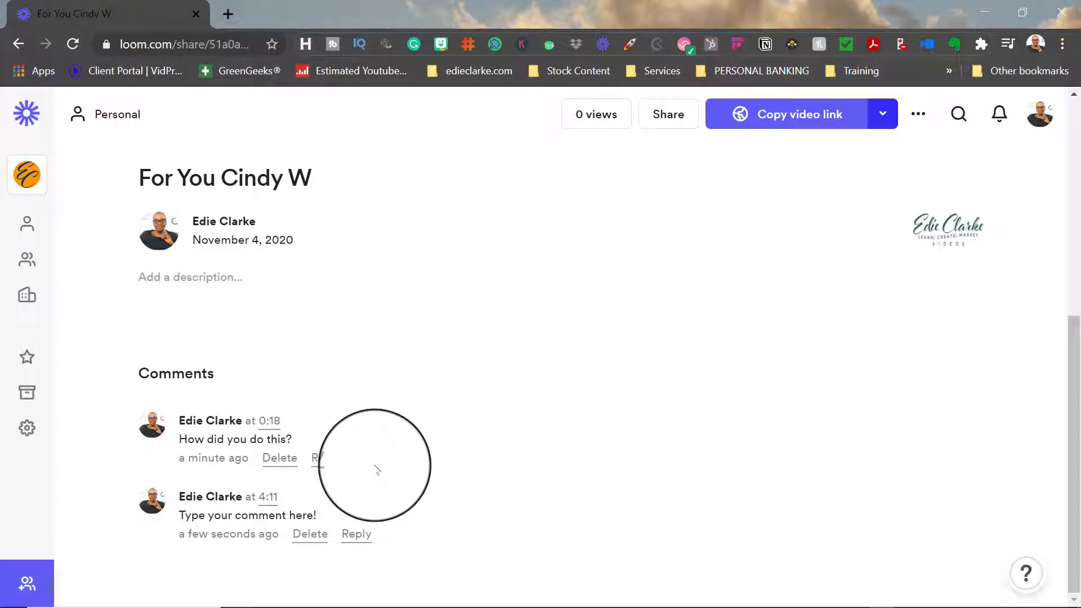
{"action": "left_click", "coordinate": [333, 463]}
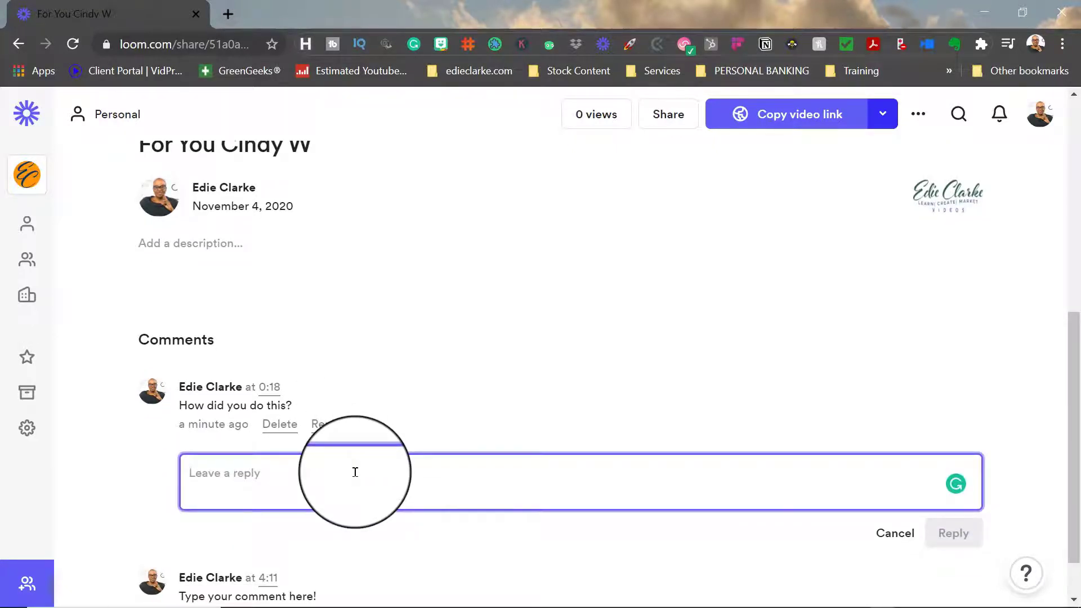
{"action": "type", "text": "Thanks I"}
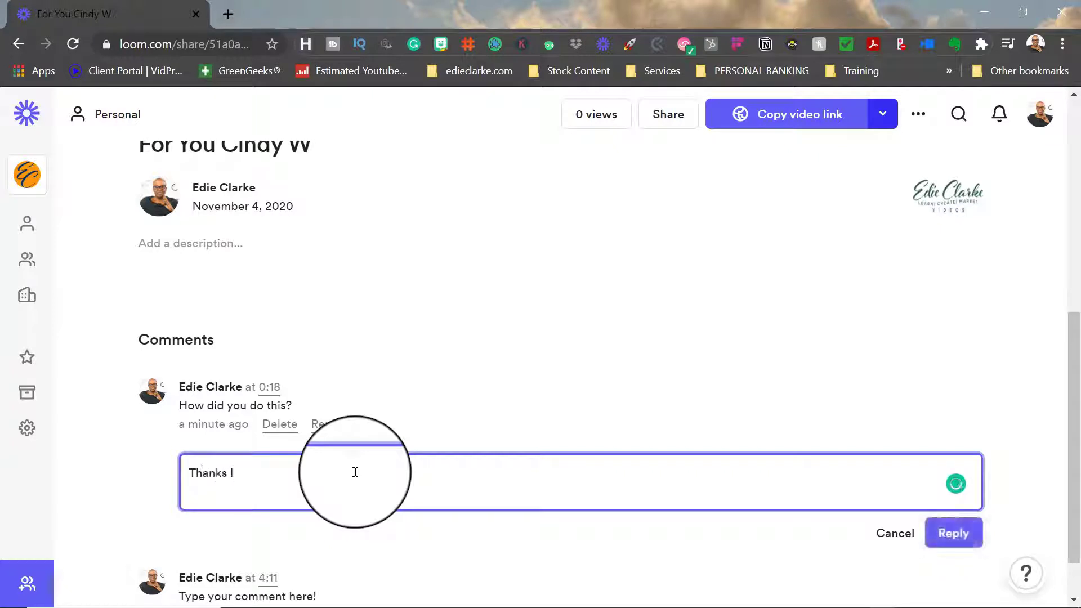
{"action": "type", "text": "'"}
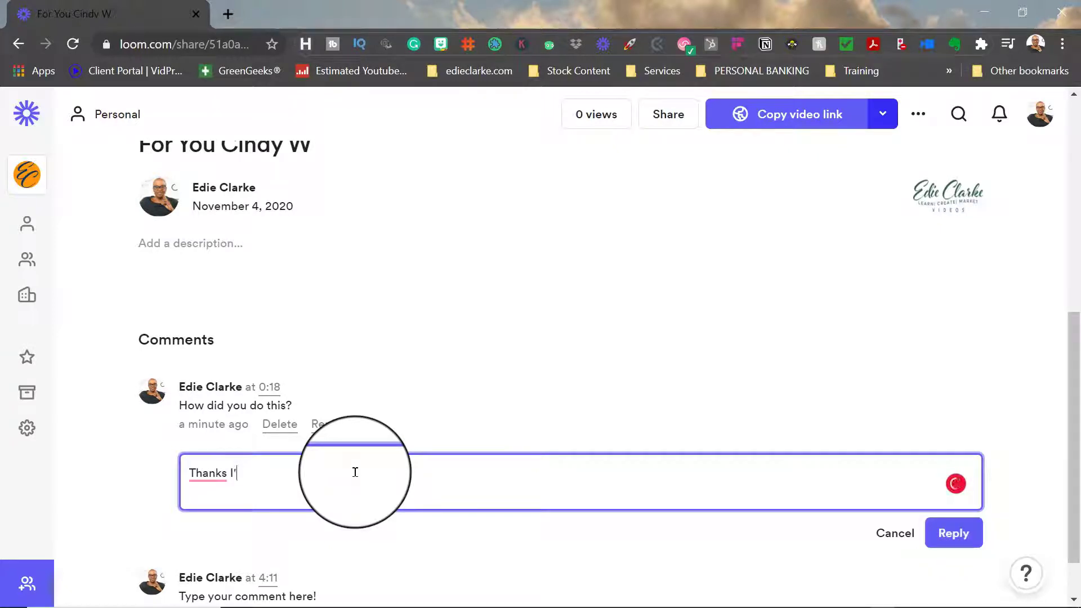
{"action": "type", "text": "ll look into t"}
{"action": "key", "text": "BackSpace"}
{"action": "key", "text": "BackSpace"}
{"action": "type", "text": "to that"}
{"action": "key", "text": "Return"}
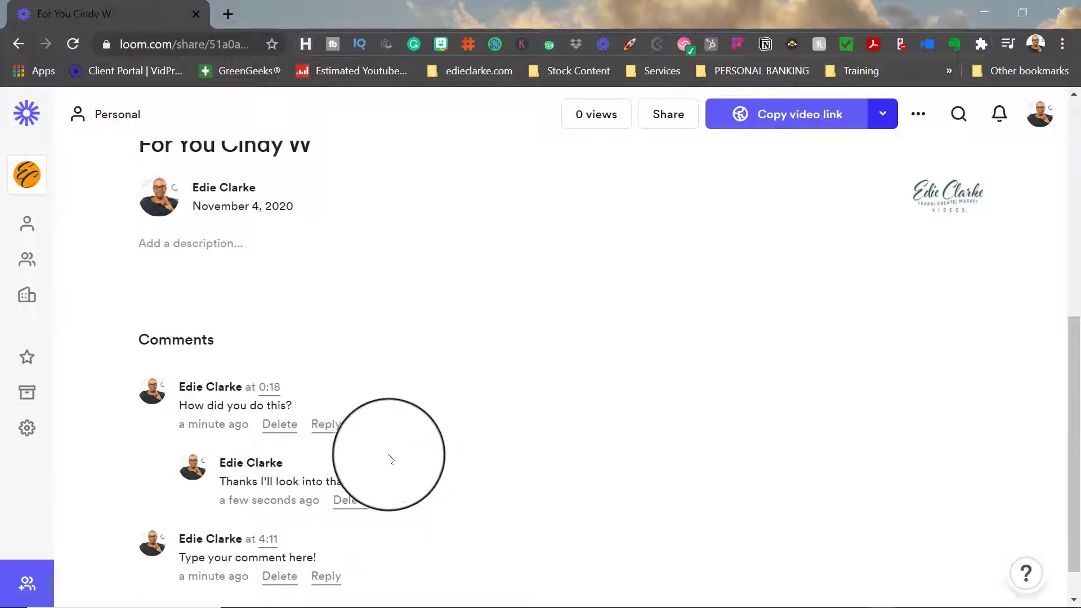
{"action": "scroll", "coordinate": [386, 466], "scroll_direction": "up", "scroll_amount": 8}
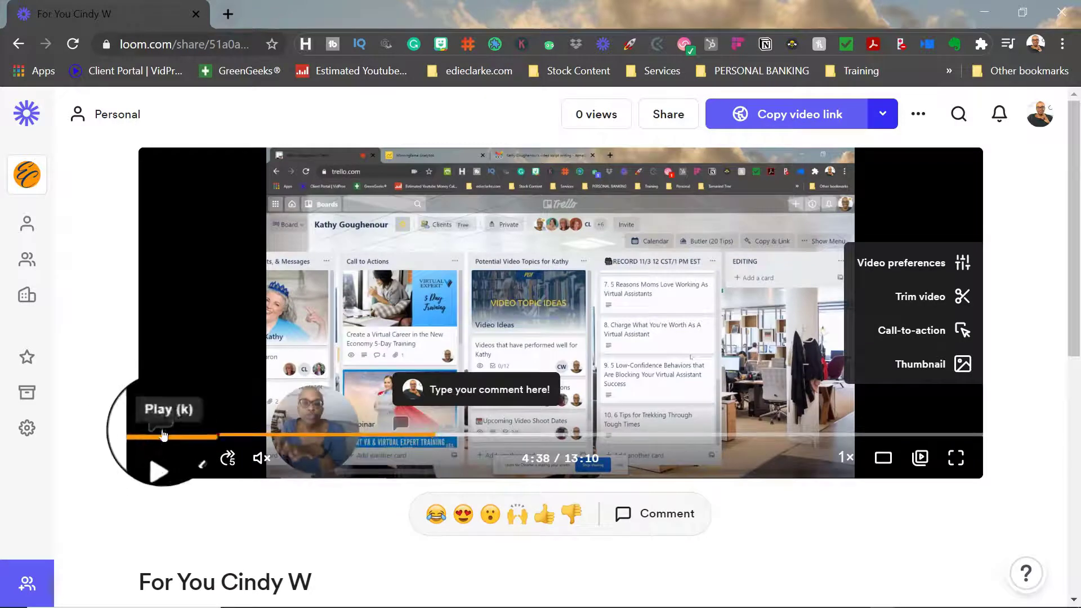
{"action": "mouse_move", "coordinate": [162, 433]}
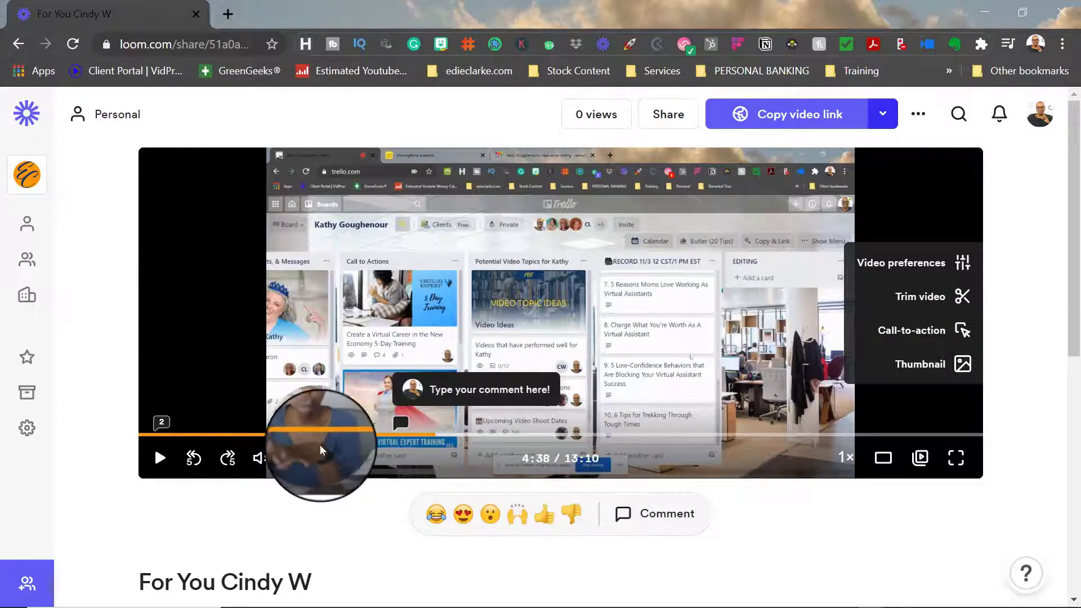
Dismiss the webcam notification, move the playhead back to 3:25, and bring the description field into view.
{"action": "scroll", "coordinate": [320, 445], "scroll_direction": "down", "scroll_amount": 5}
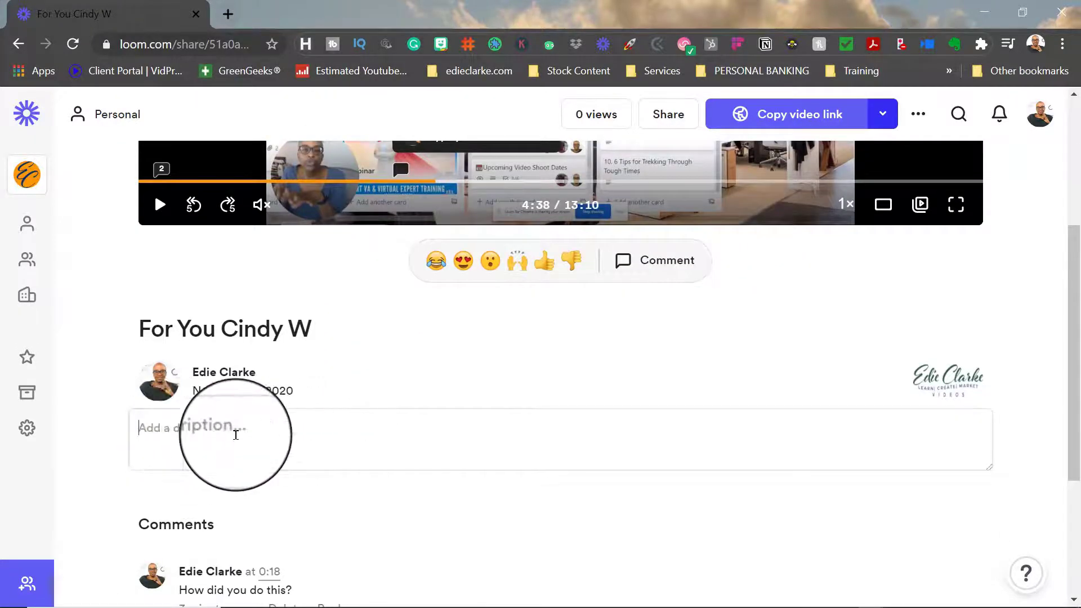
{"action": "left_click", "coordinate": [250, 436]}
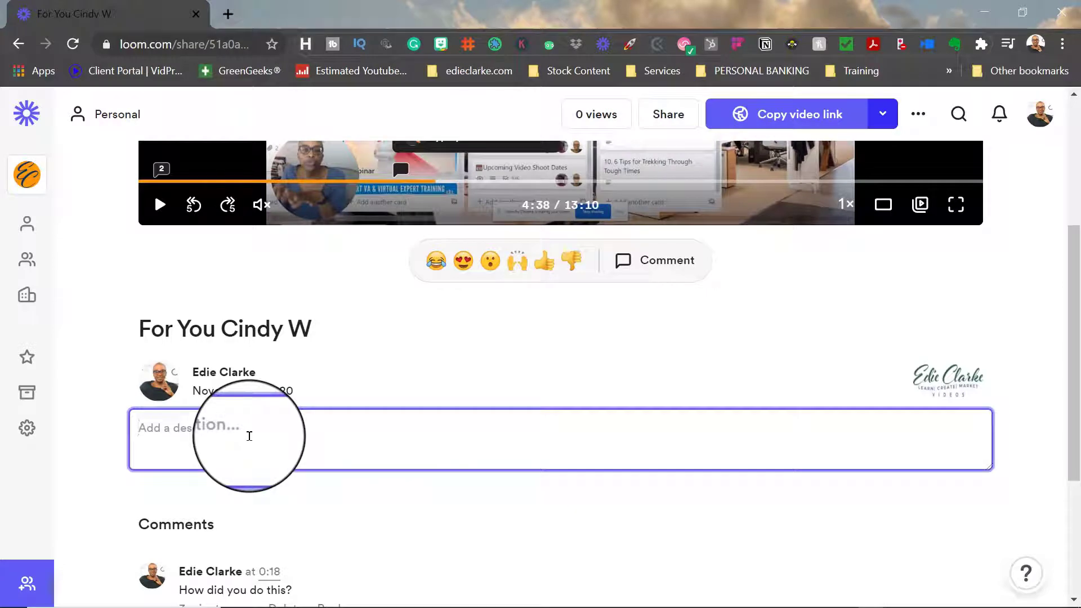
{"action": "scroll", "coordinate": [549, 204], "scroll_direction": "up", "scroll_amount": 3}
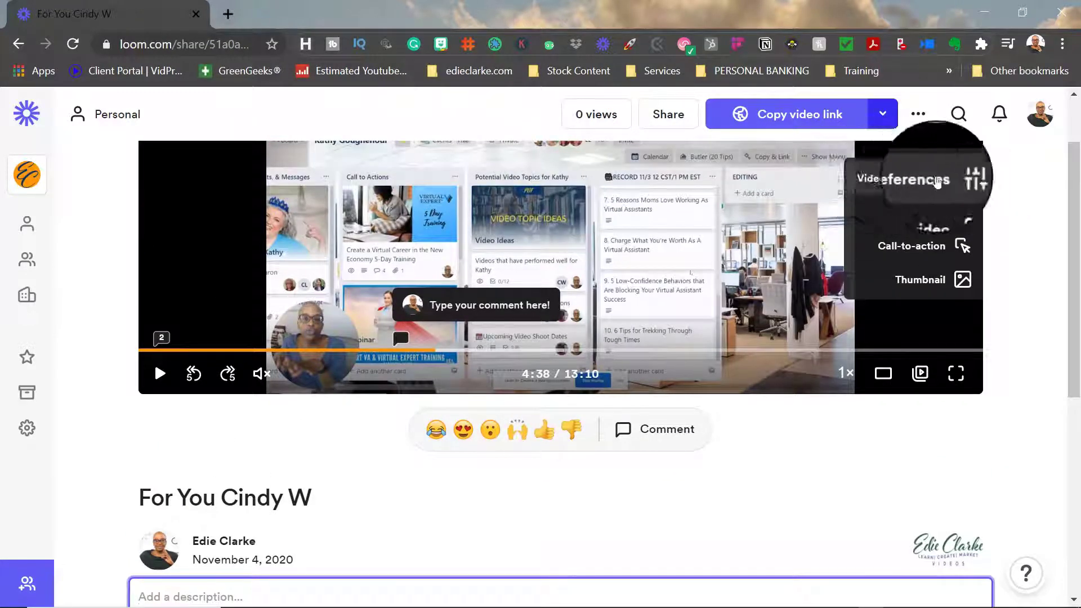
{"action": "scroll", "coordinate": [943, 191], "scroll_direction": "up", "scroll_amount": 2}
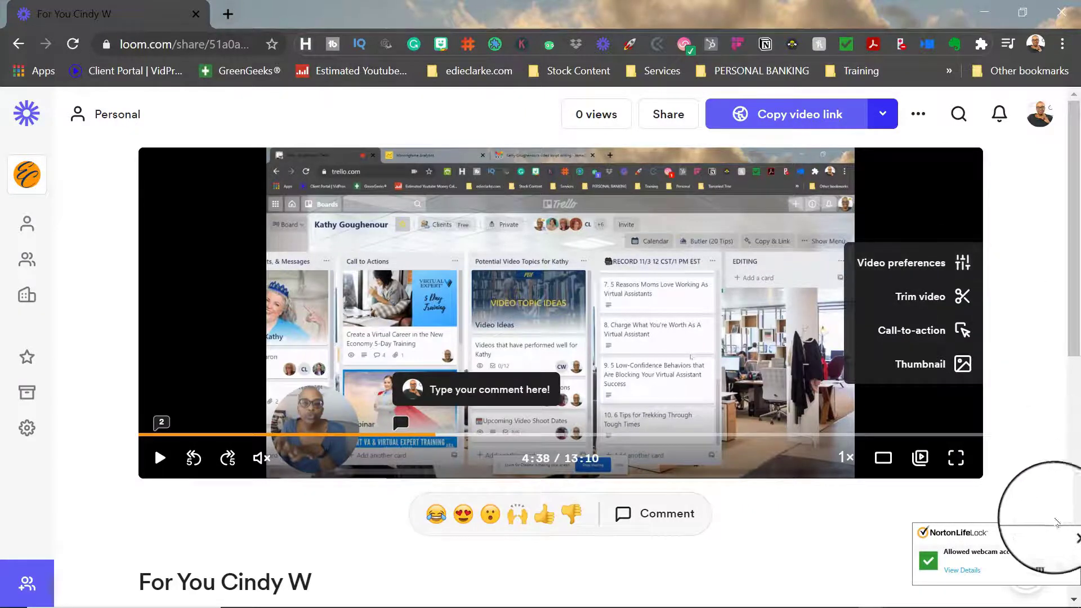
{"action": "left_click", "coordinate": [1071, 532]}
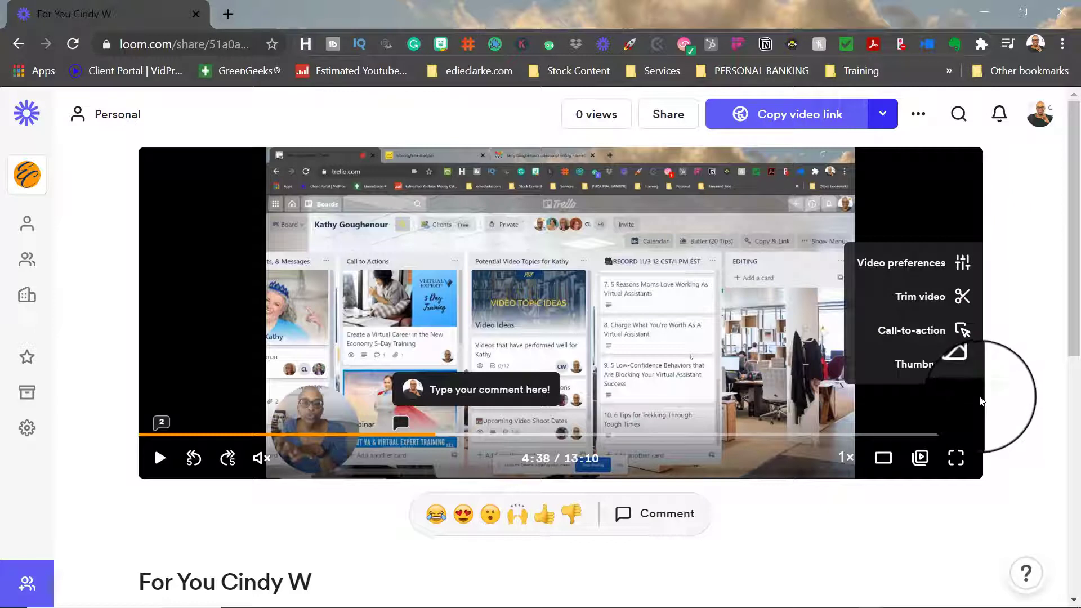
{"action": "left_click", "coordinate": [356, 435]}
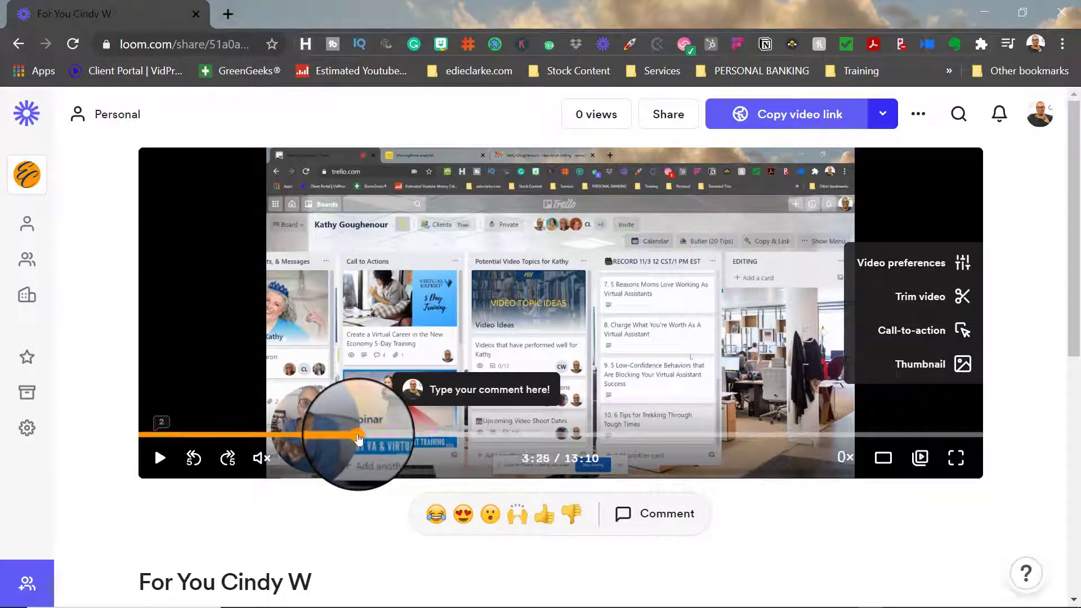
{"action": "scroll", "coordinate": [411, 438], "scroll_direction": "down", "scroll_amount": 5}
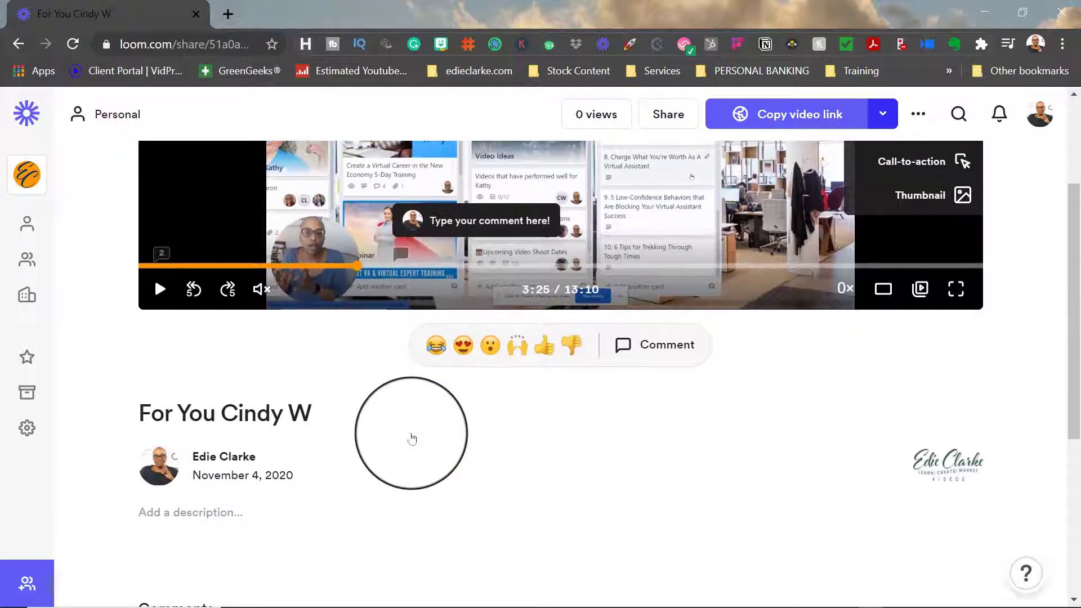
Start the description with 'Write a description' and a '03:25 Point #1' line.
{"action": "left_click", "coordinate": [245, 432]}
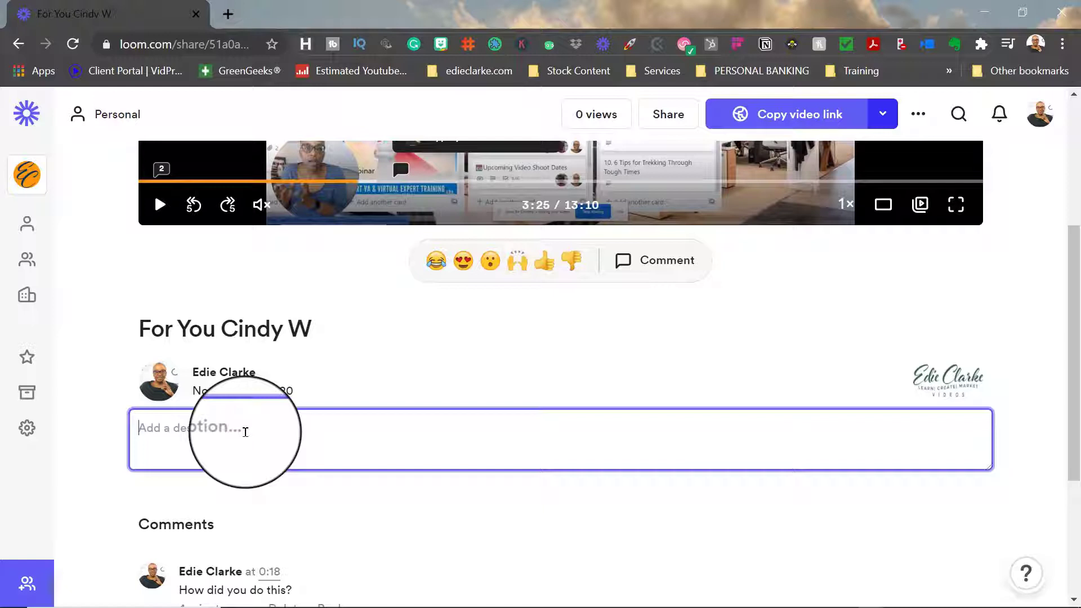
{"action": "type", "text": "Write "}
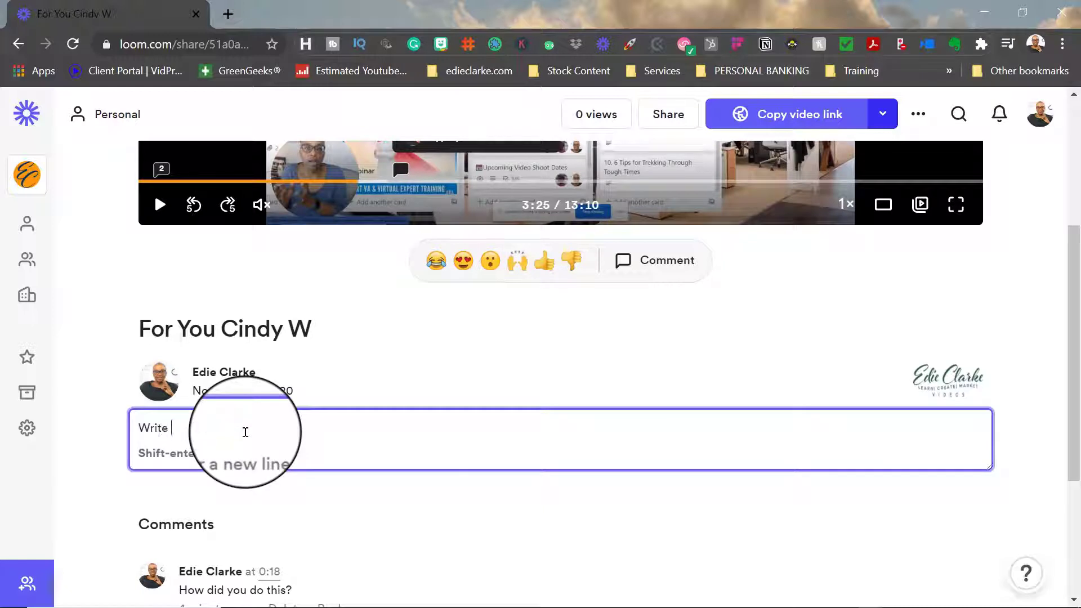
{"action": "type", "text": "a description"}
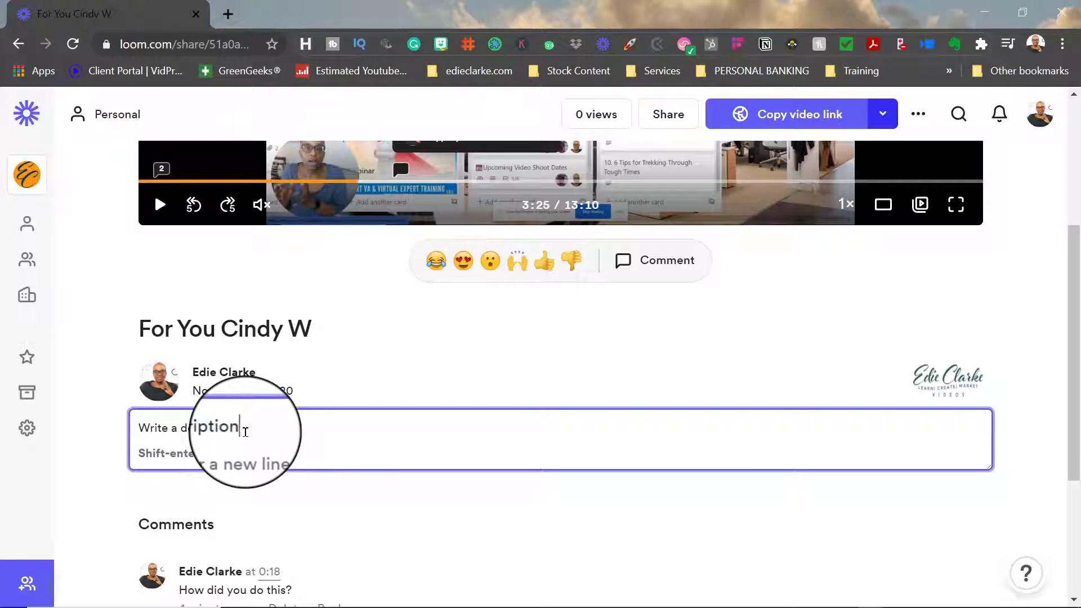
{"action": "key", "text": "shift+Return"}
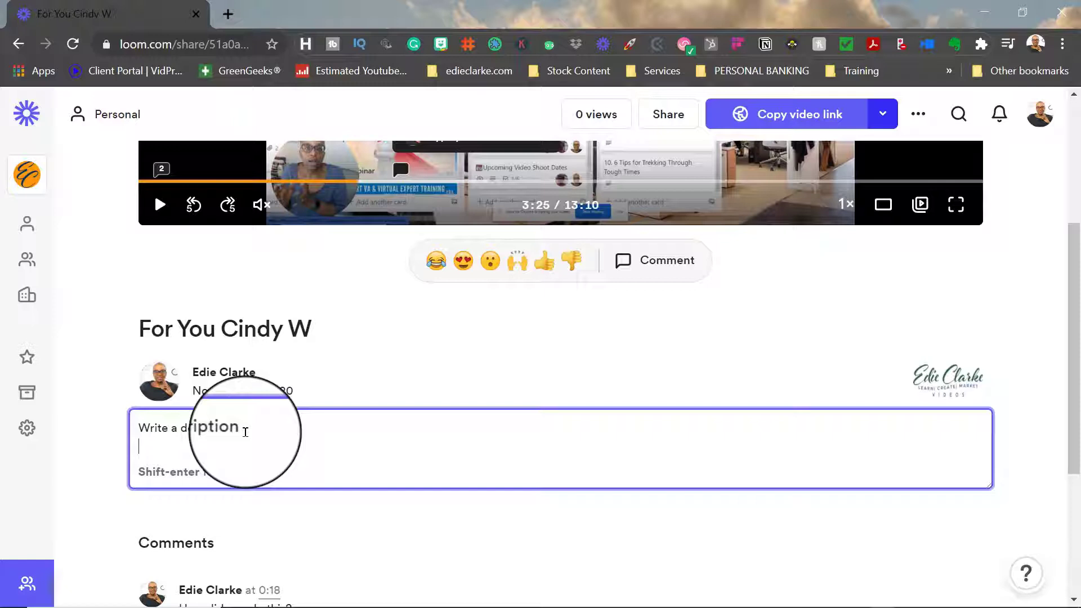
{"action": "type", "text": "03:25 Point"}
{"action": "key", "text": "shift+Return"}
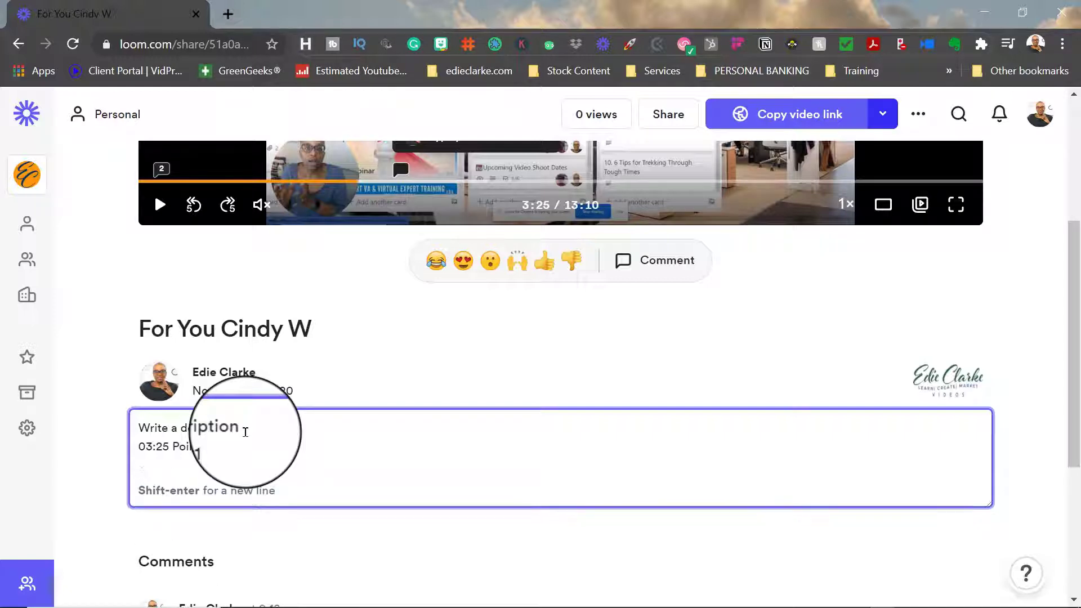
{"action": "left_click", "coordinate": [600, 182]}
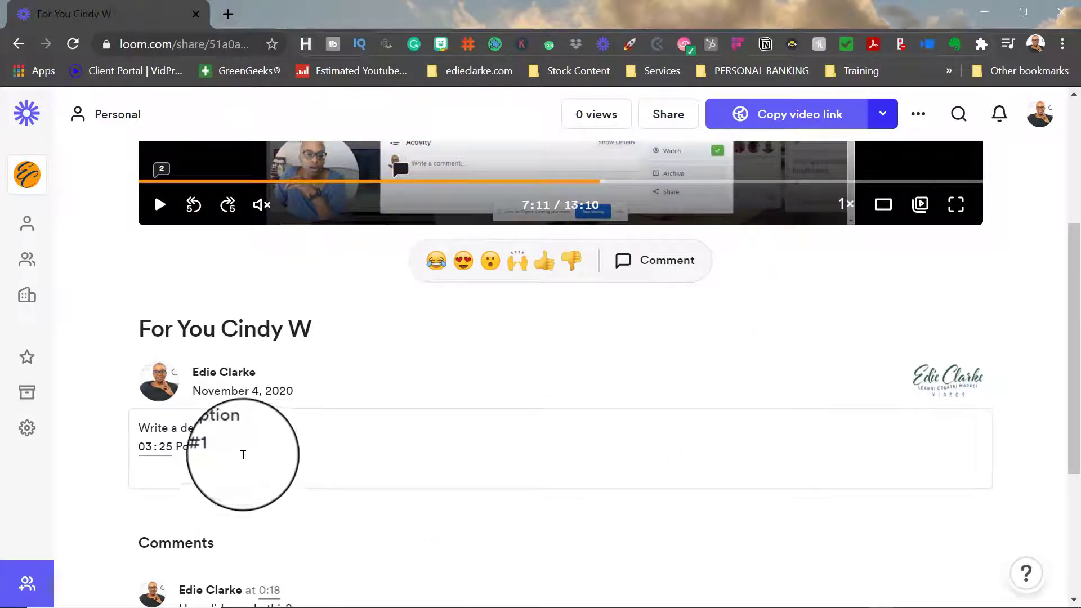
{"action": "left_click", "coordinate": [244, 454]}
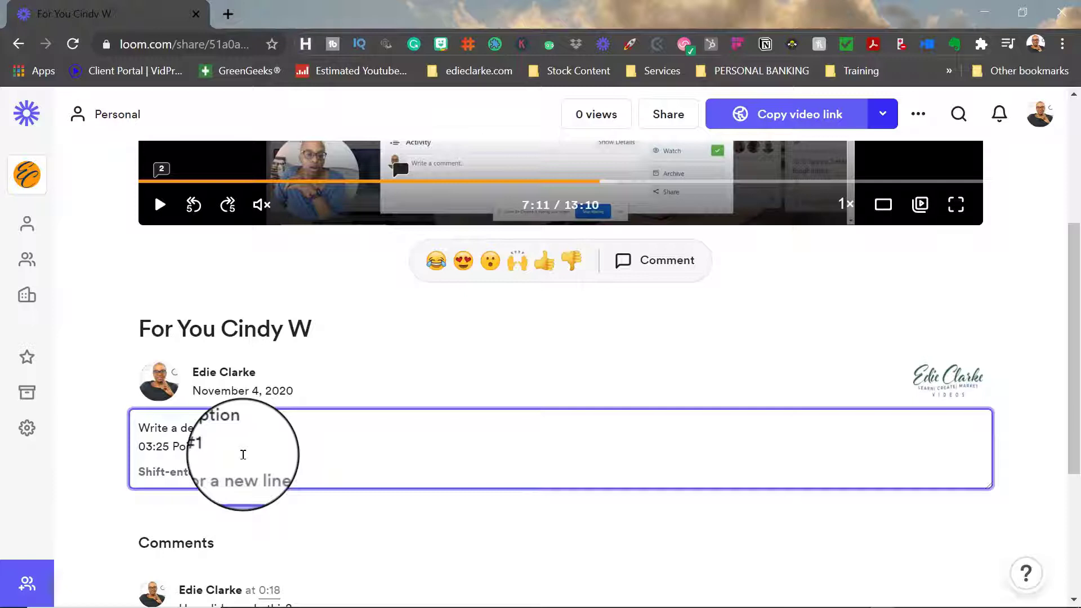
Add the lines '07:11 Point #2' and '10:15 Point #3', then save the description.
{"action": "key", "text": "shift+Return"}
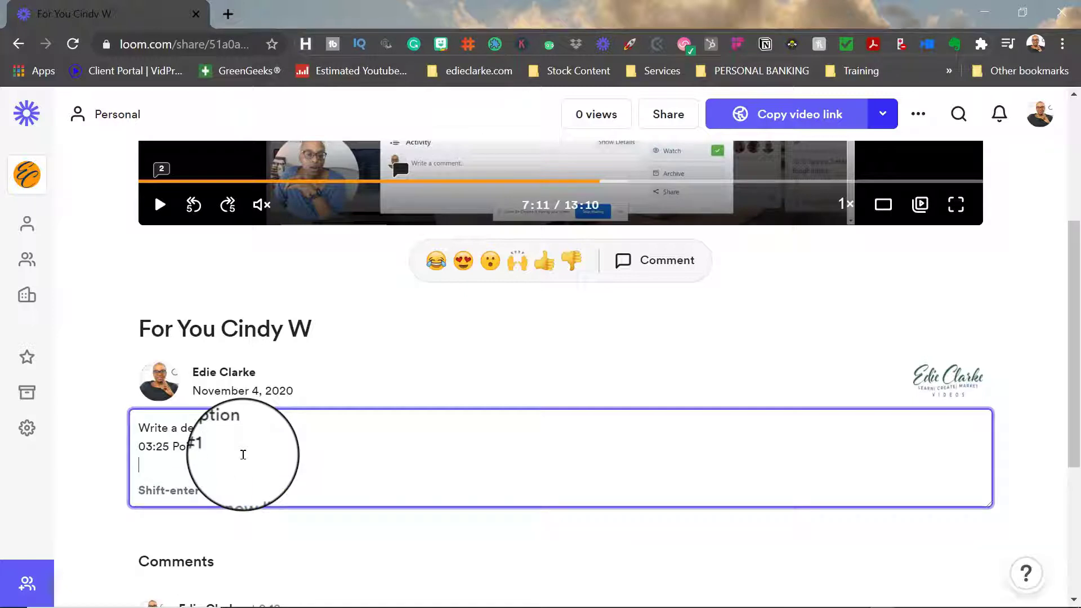
{"action": "type", "text": "07:11 Point #2"}
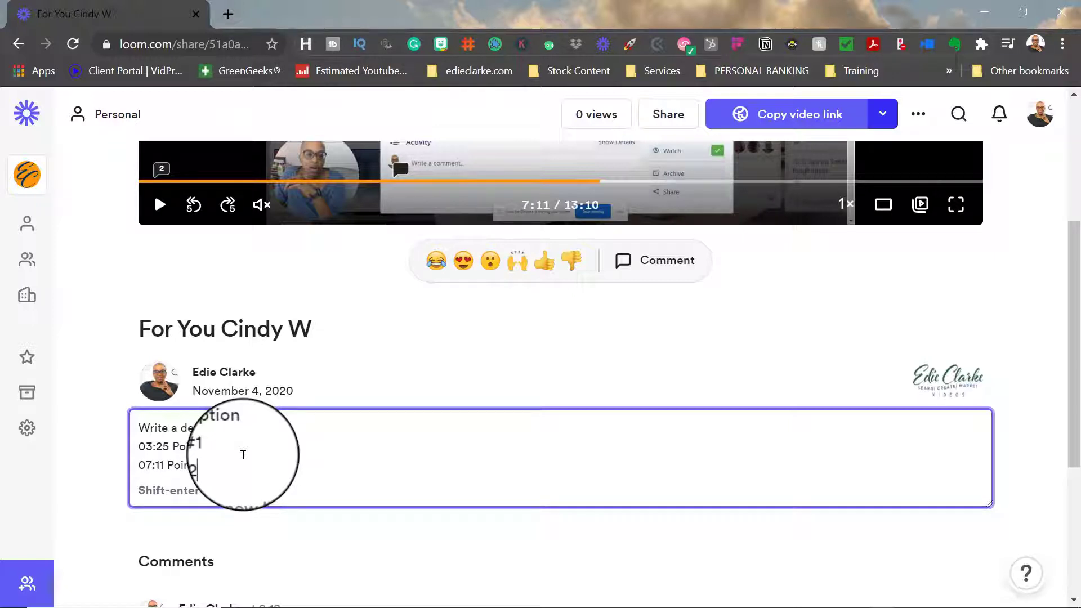
{"action": "key", "text": "shift+Return"}
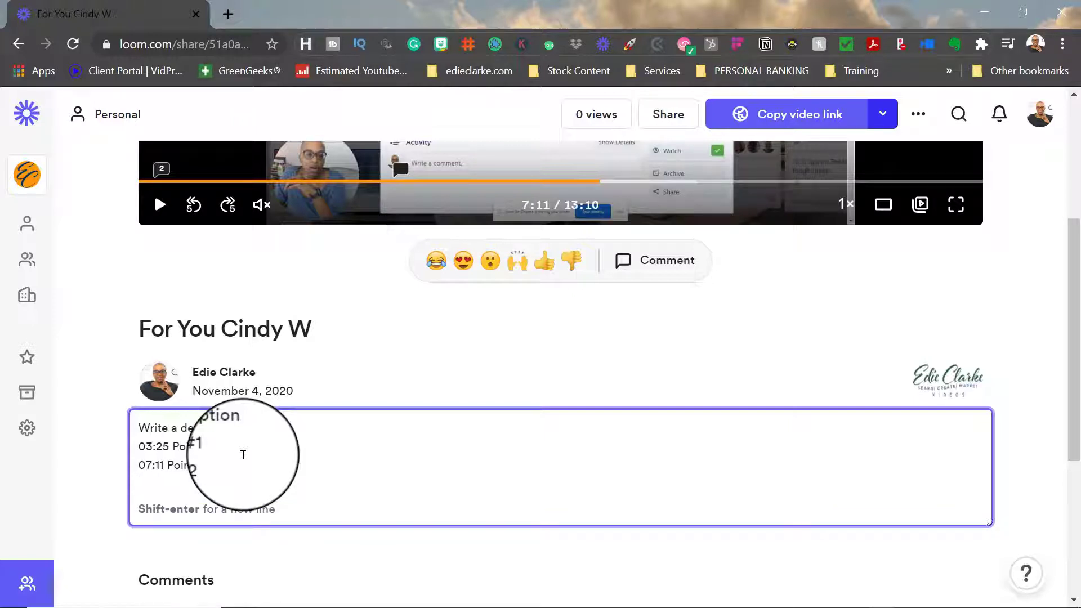
{"action": "type", "text": "10:15 Point"}
{"action": "key", "text": "Return"}
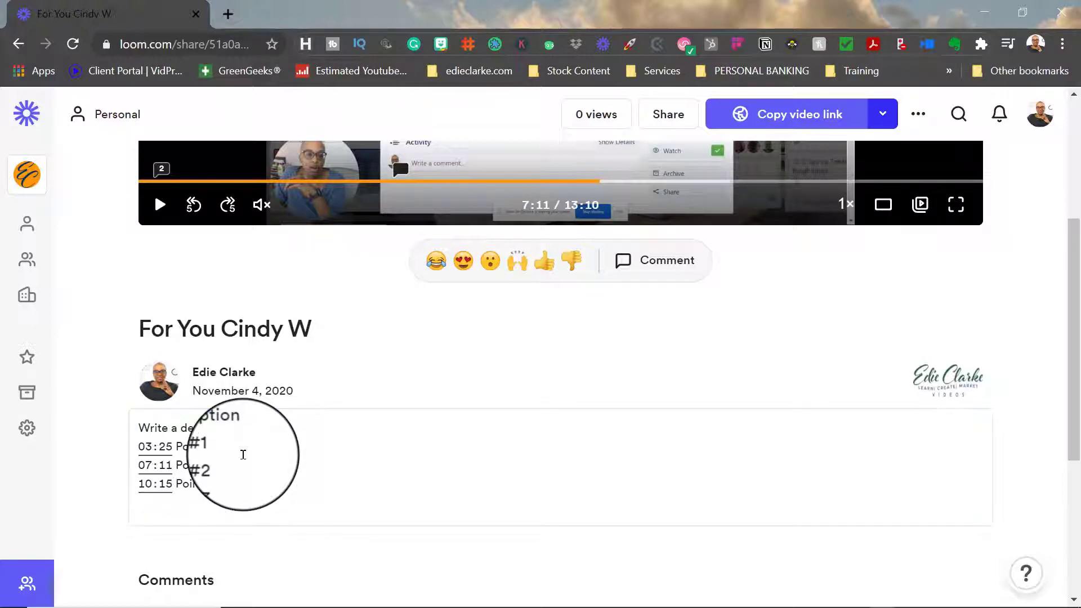
Test the 03:25 and 10:15 description links, leaving the video playing from 10:15.
{"action": "left_click", "coordinate": [156, 456]}
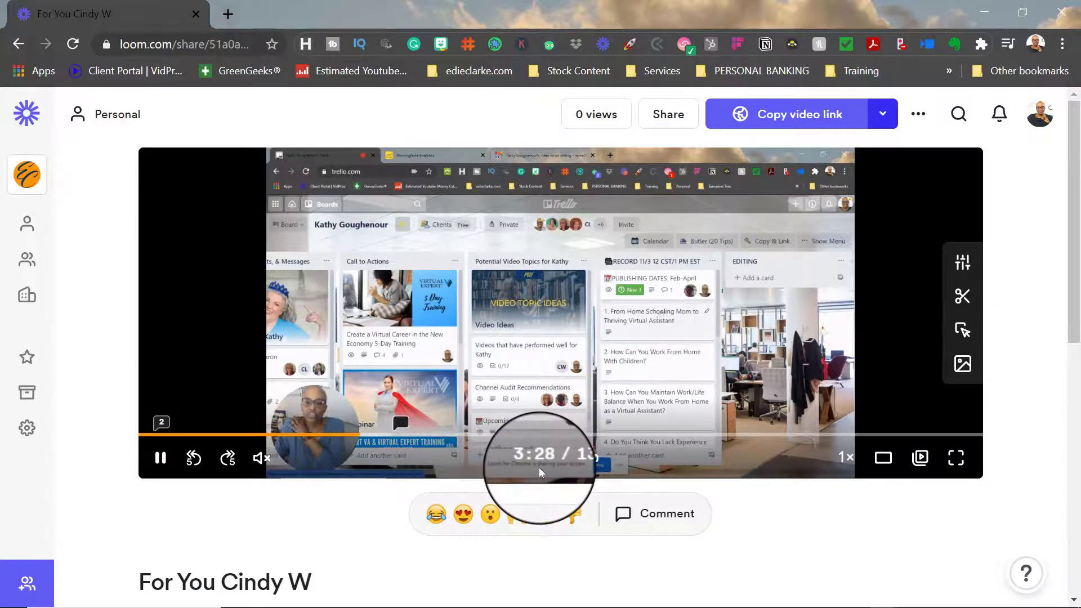
{"action": "scroll", "coordinate": [386, 467], "scroll_direction": "down", "scroll_amount": 3}
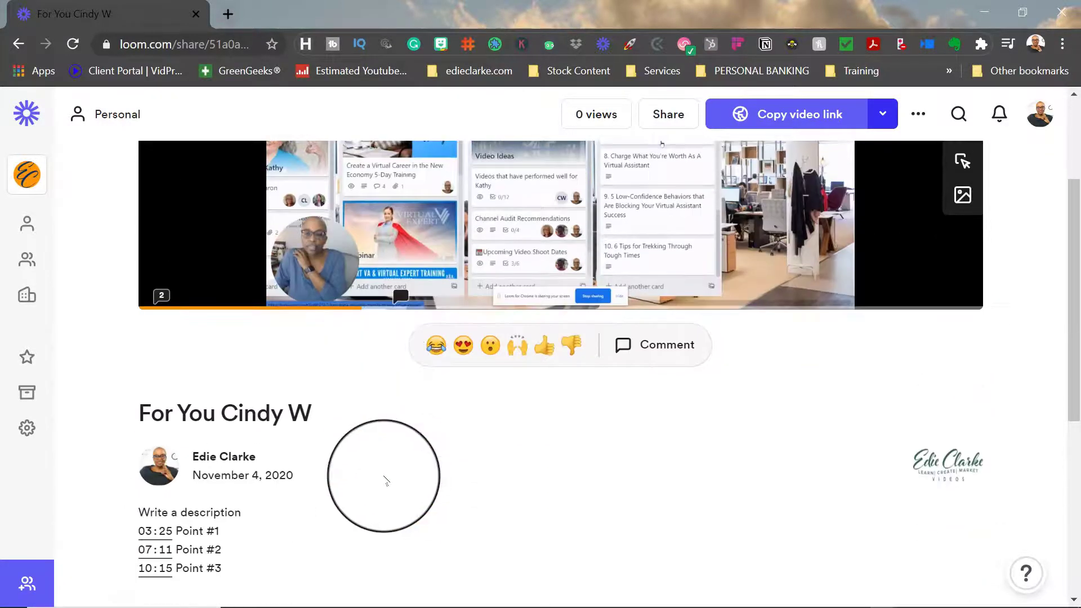
{"action": "left_click", "coordinate": [154, 568]}
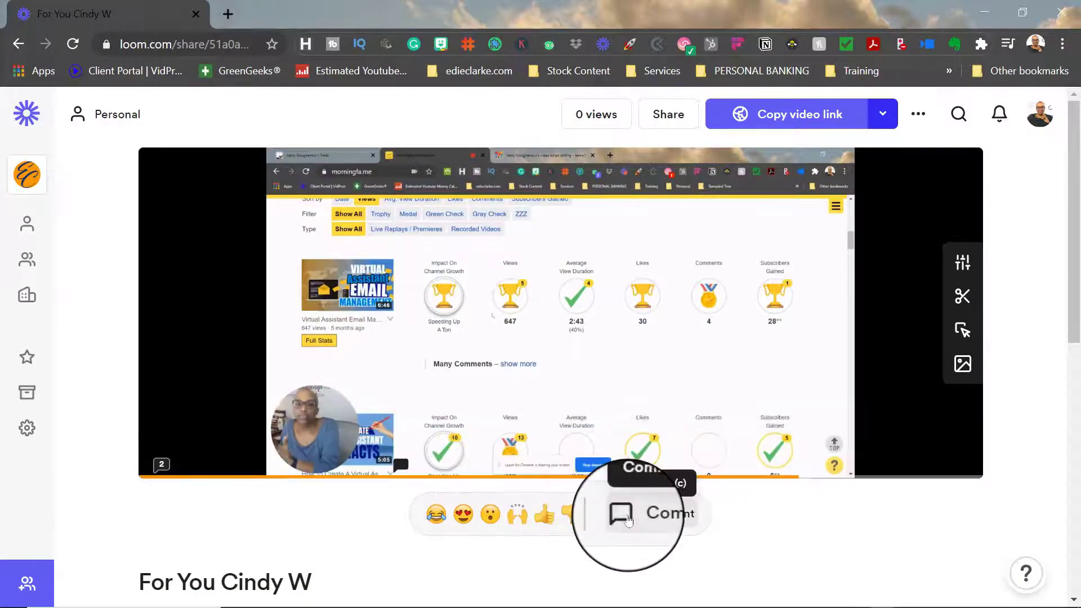
{"action": "scroll", "coordinate": [629, 524], "scroll_direction": "down", "scroll_amount": 3}
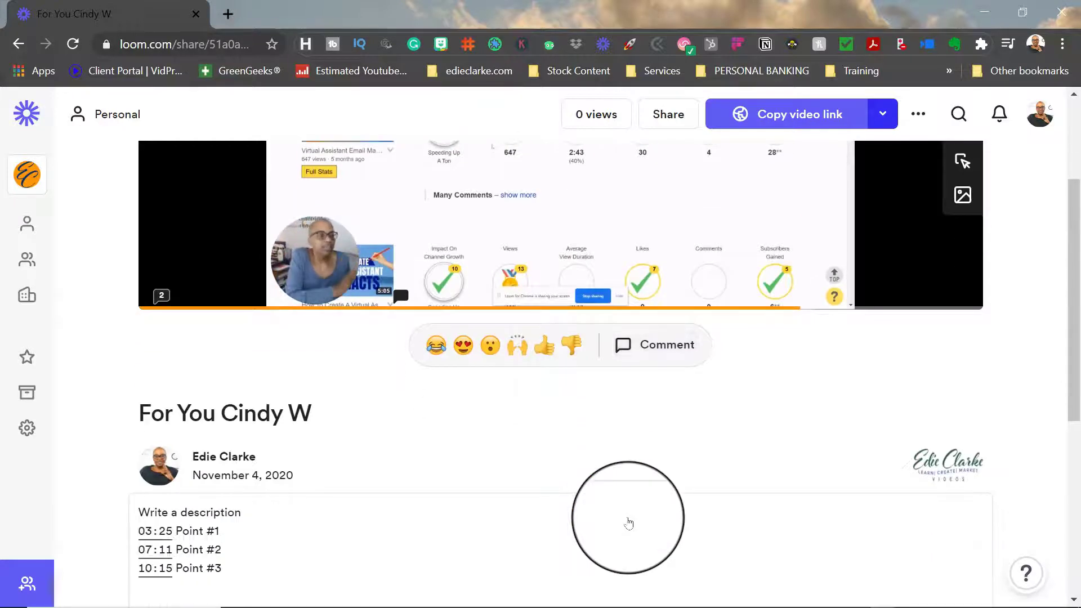
{"action": "scroll", "coordinate": [651, 473], "scroll_direction": "up", "scroll_amount": 3}
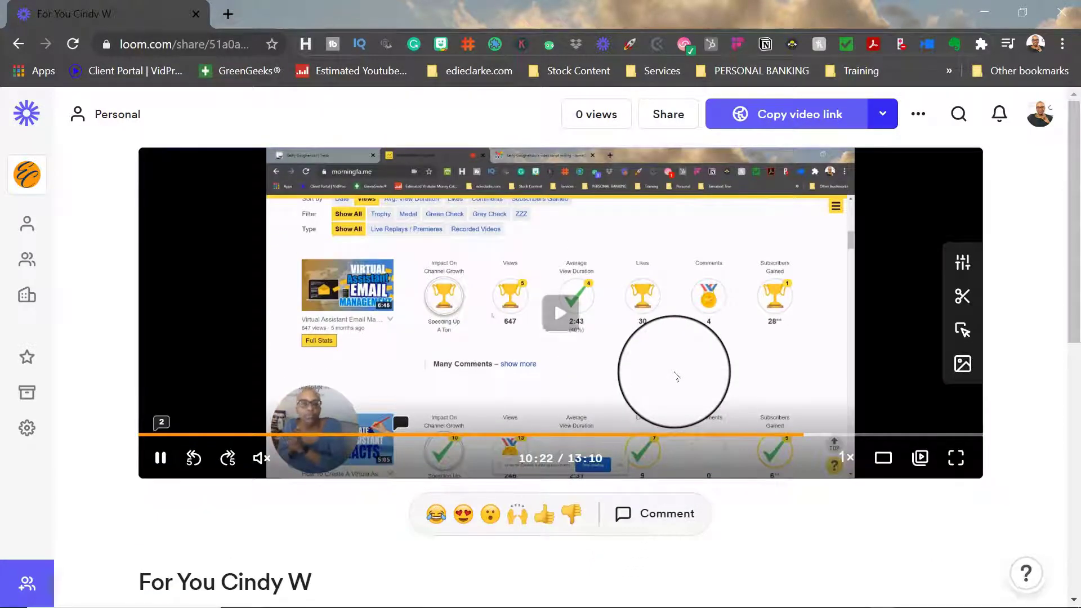